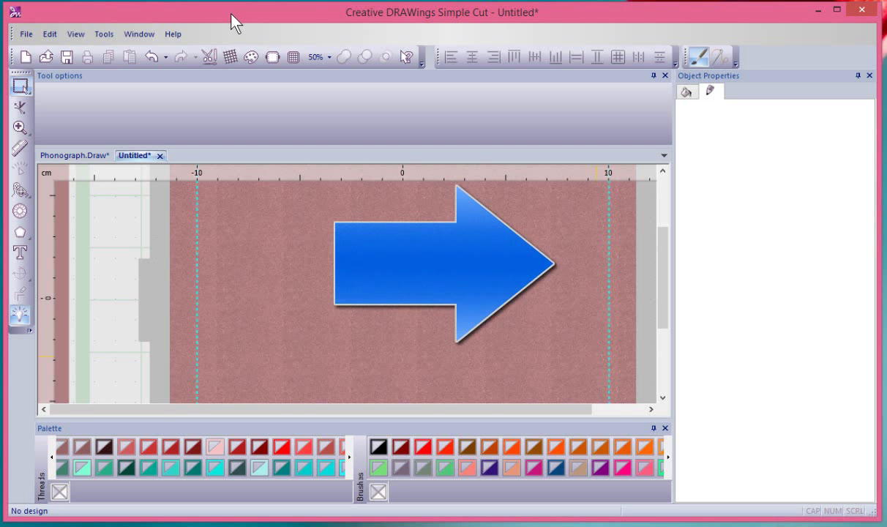
Start a new design, turning off Embroidery, Stencil, Crystals and Paint so only Cut remains.
left_click(26, 58)
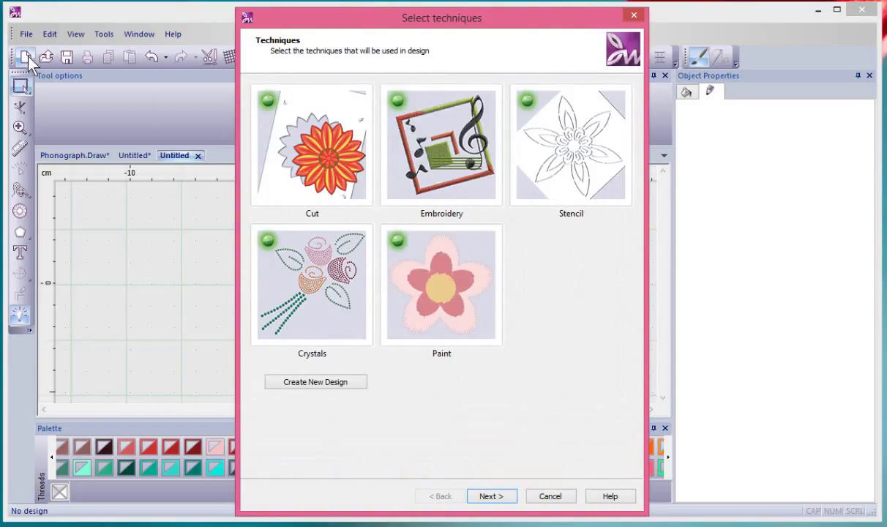
left_click(443, 147)
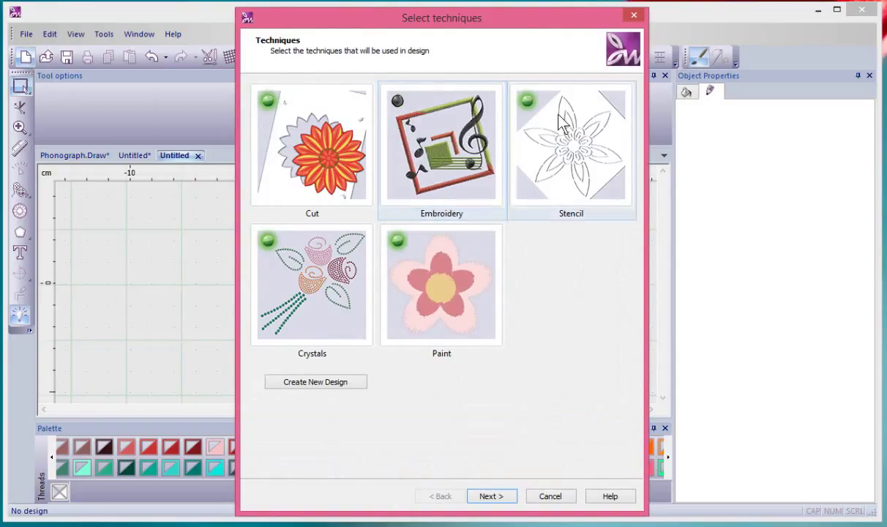
left_click(556, 146)
left_click(311, 263)
left_click(414, 278)
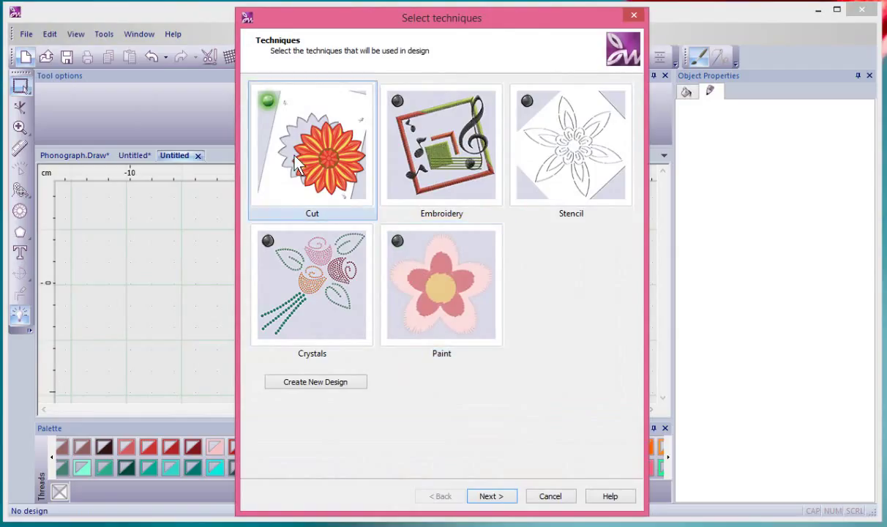
Create the Cut-only design and draw a 76.21 × 62.69 mm pentagon with the Polygon tool.
left_click(316, 383)
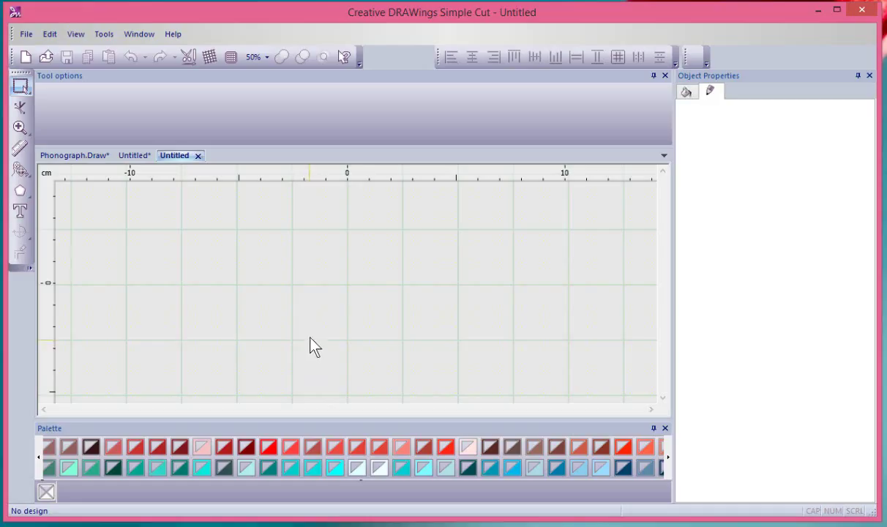
left_click(20, 193)
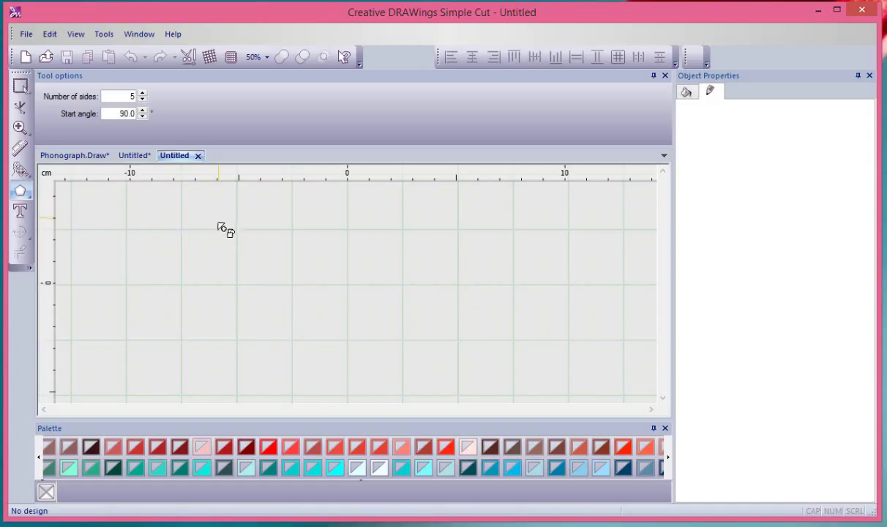
mouse_move(199, 231)
left_mouse_down()
mouse_move(424, 344)
mouse_move(374, 380)
left_mouse_up()
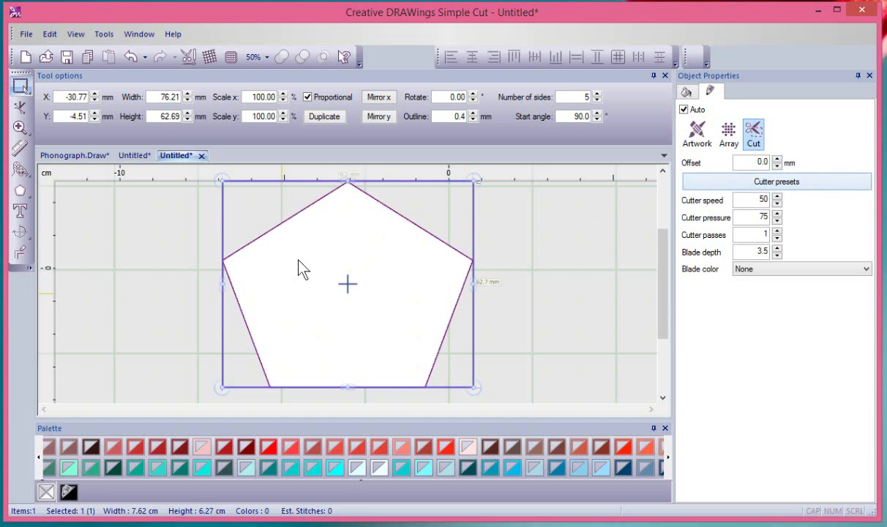
scroll(576, 244, "down", 3)
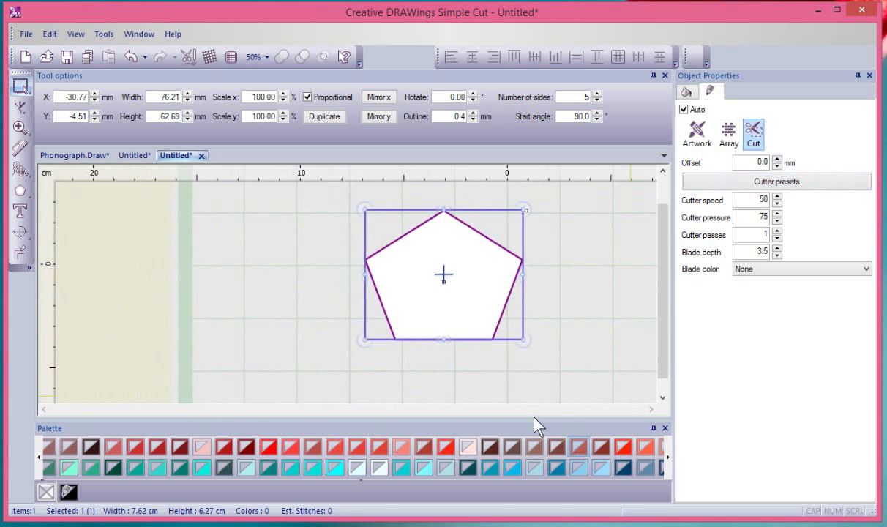
Draw a second 65.96 × 81.83 mm pentagon on the left and colour it red.
left_click(20, 191)
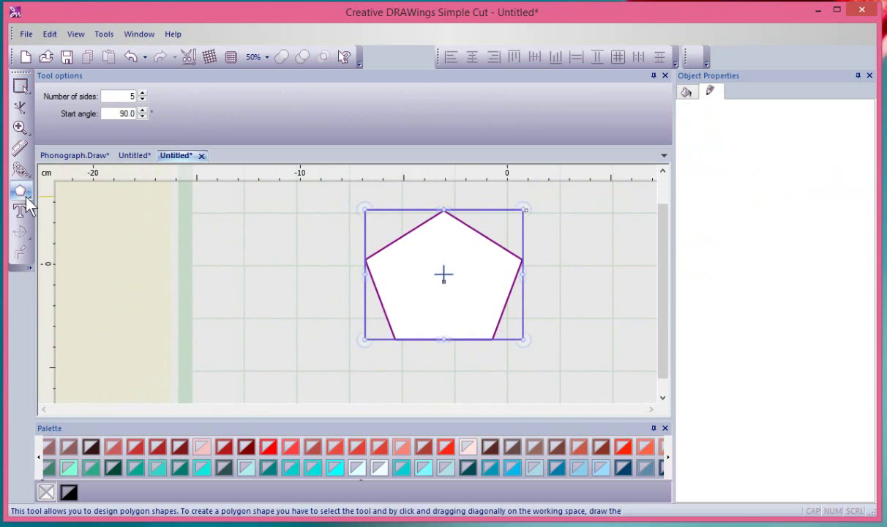
left_click_drag(219, 272, 363, 387)
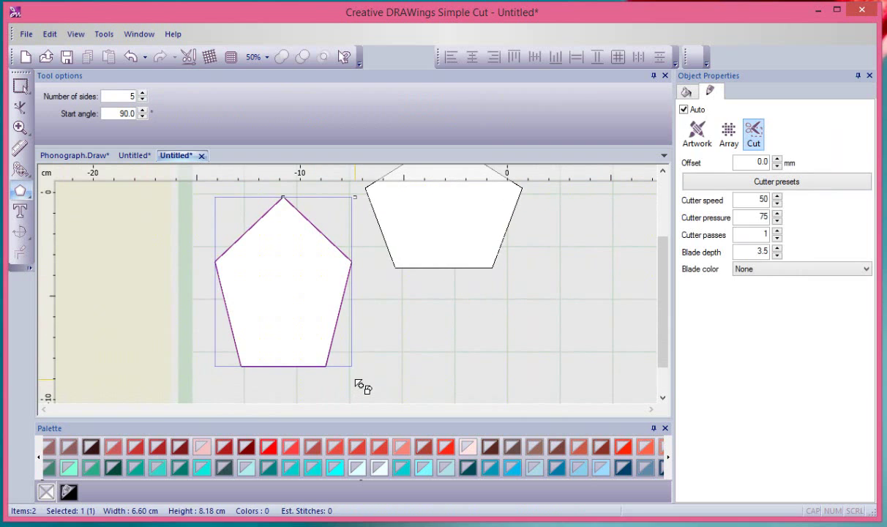
key("Escape")
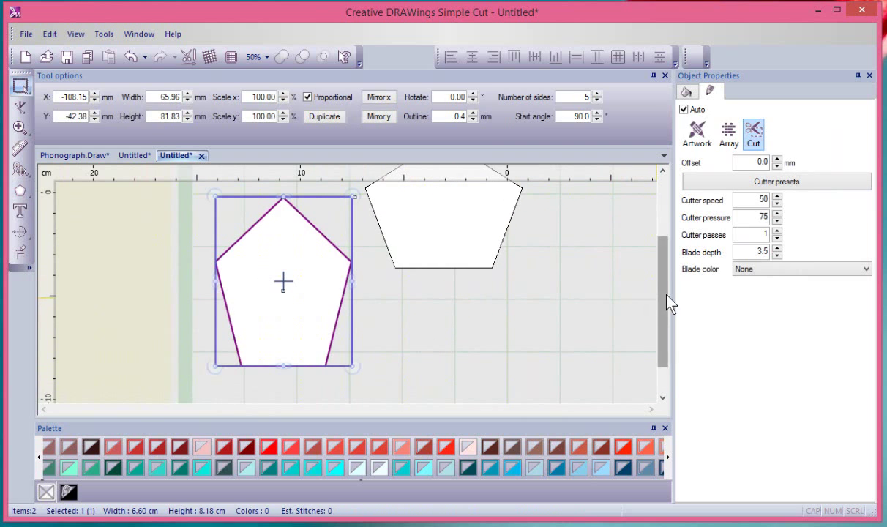
left_click_drag(663, 307, 668, 285)
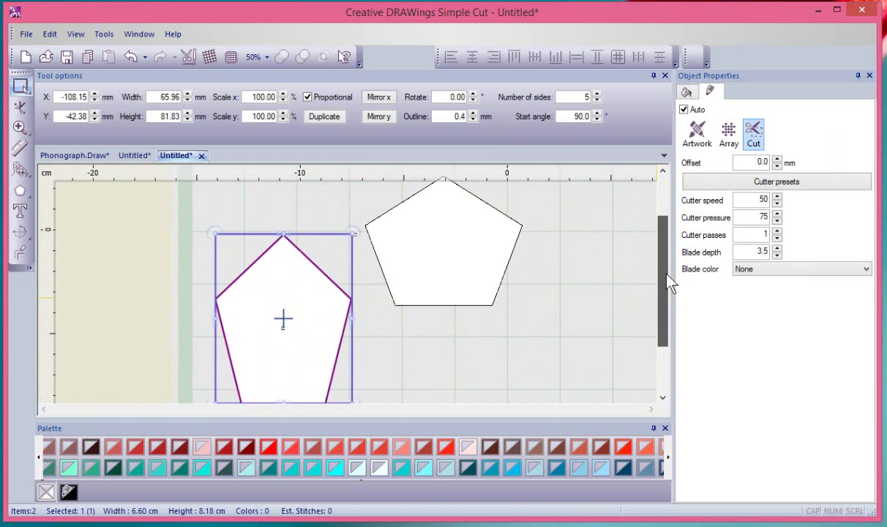
left_click(269, 448)
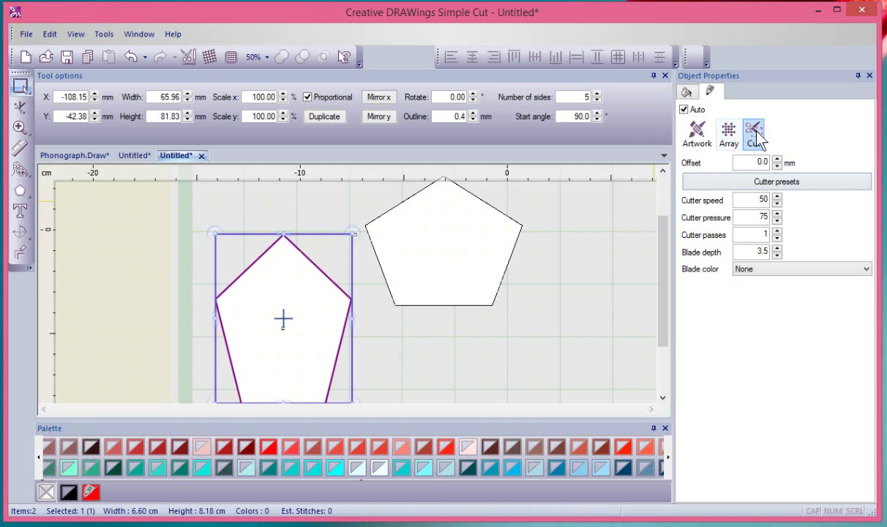
Apply the Edge Vinyl cutter preset (pressure 20, depth 2.0, Red blade) to the left pentagon.
left_click(780, 189)
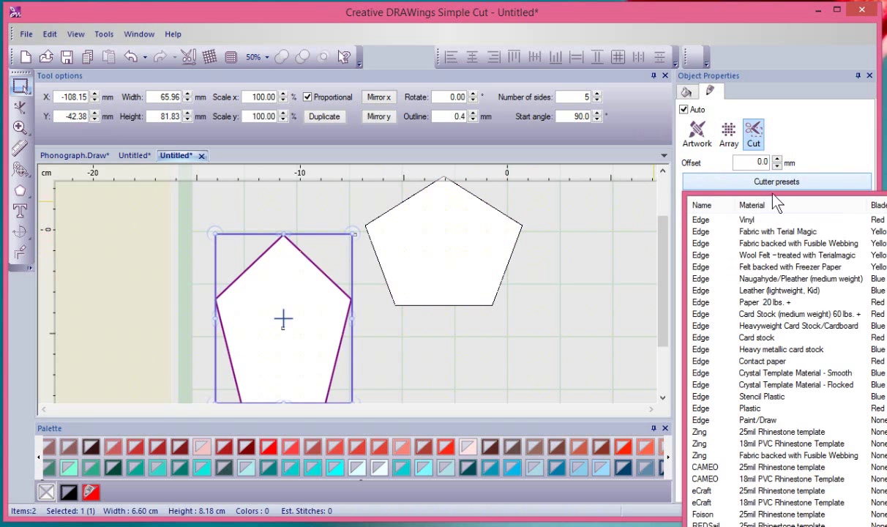
left_click_drag(689, 204, 579, 145)
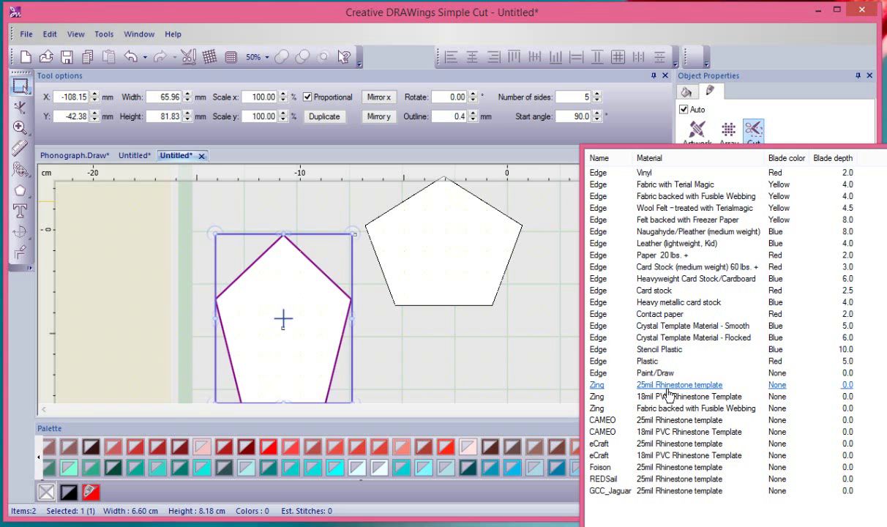
left_click(644, 174)
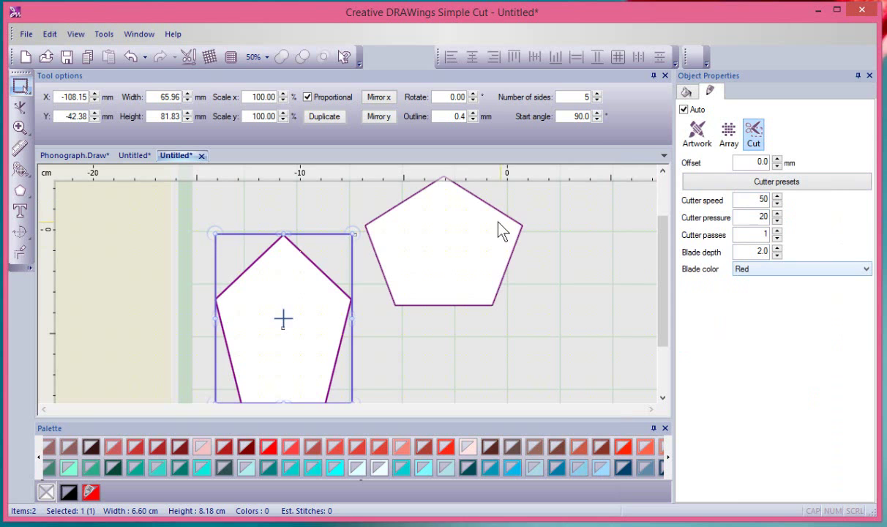
Apply the Edge Paper 20 lbs. + preset to the right pentagon, then deselect all shapes.
left_click(470, 207)
left_click(760, 183)
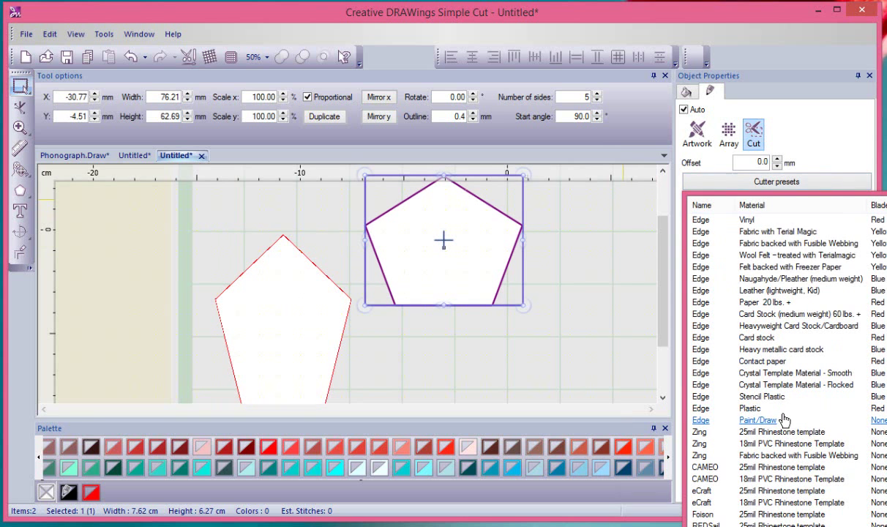
left_click(714, 302)
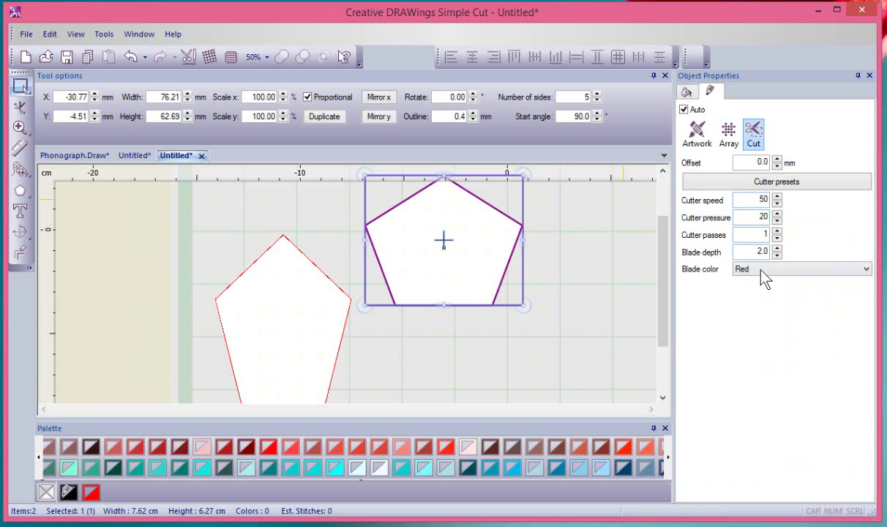
left_click(312, 315)
left_click(445, 242)
left_click(577, 275)
scroll(578, 276, "down", 3)
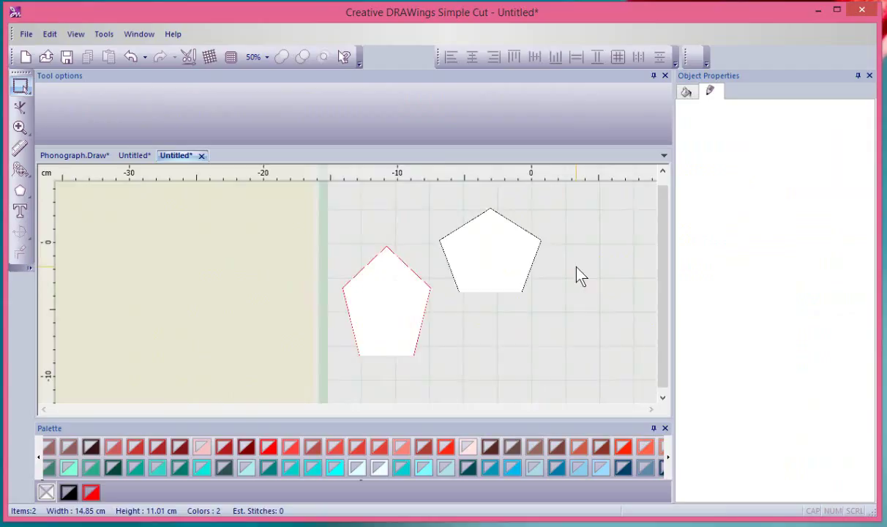
Export the design To Cutters and connect to the Artistic edge USB machine.
left_click(26, 35)
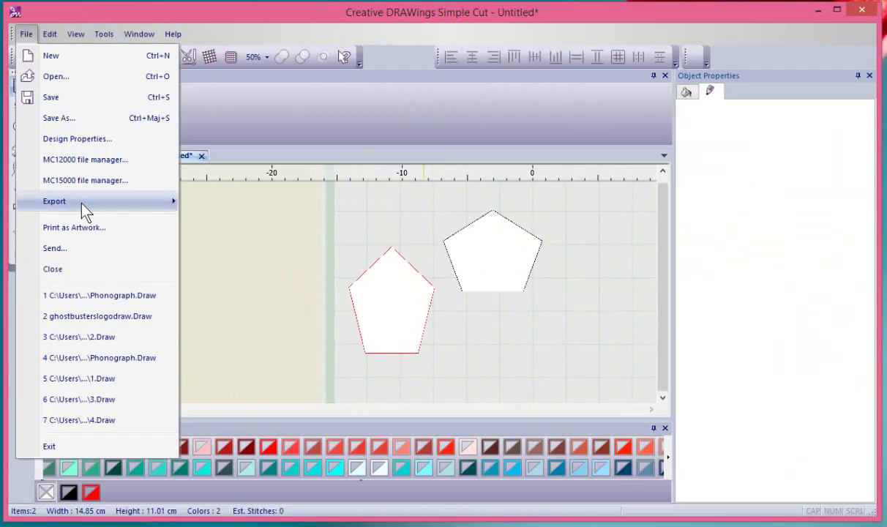
mouse_move(81, 202)
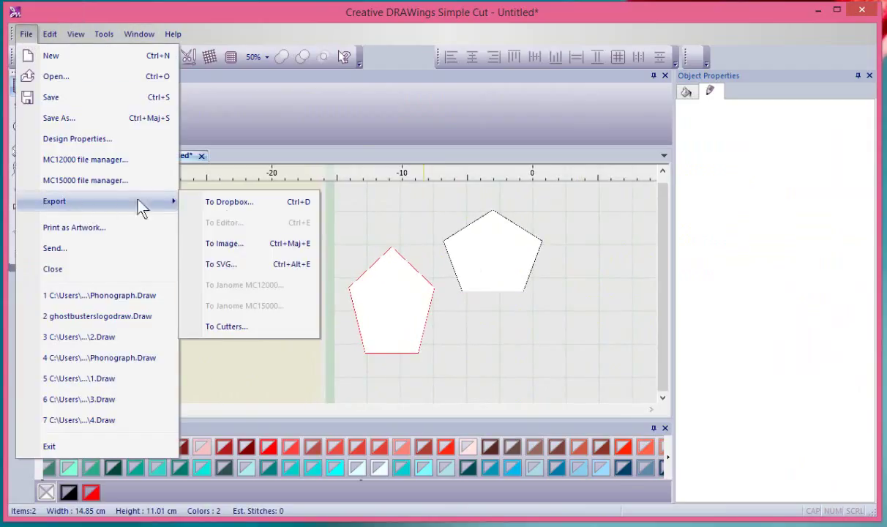
left_click(249, 335)
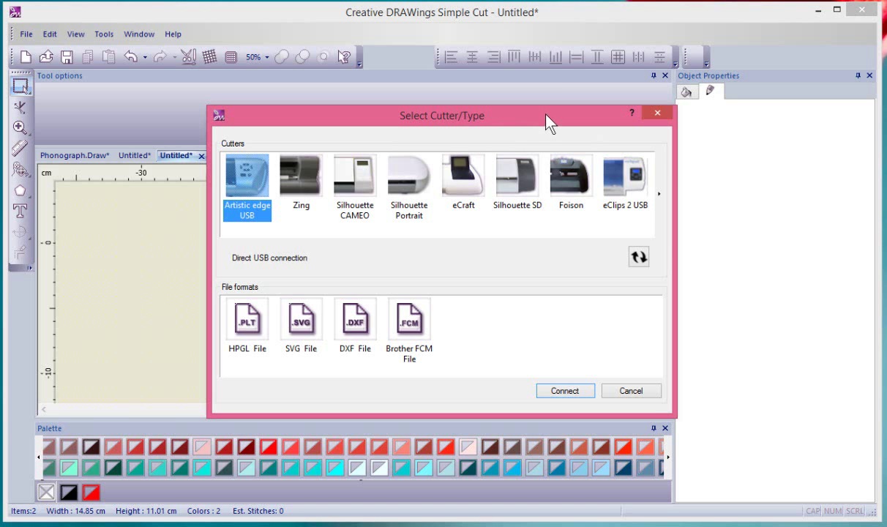
left_click_drag(544, 115, 492, 92)
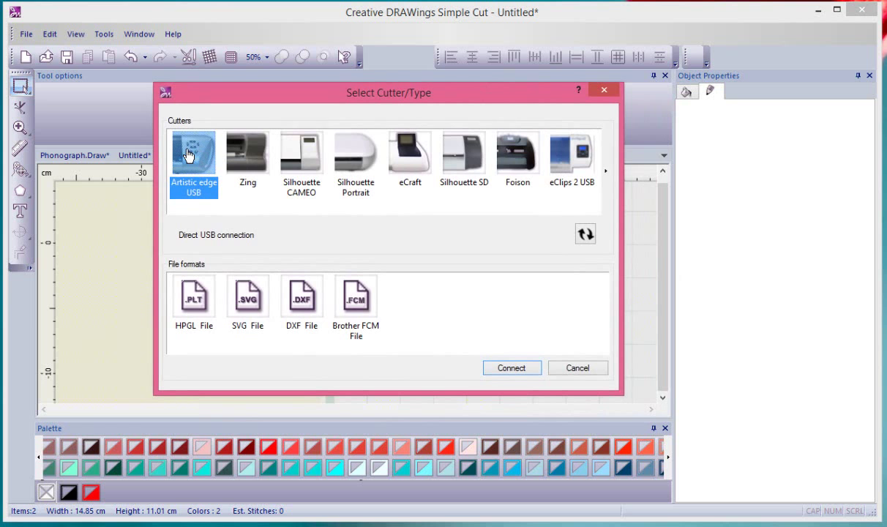
left_click(508, 367)
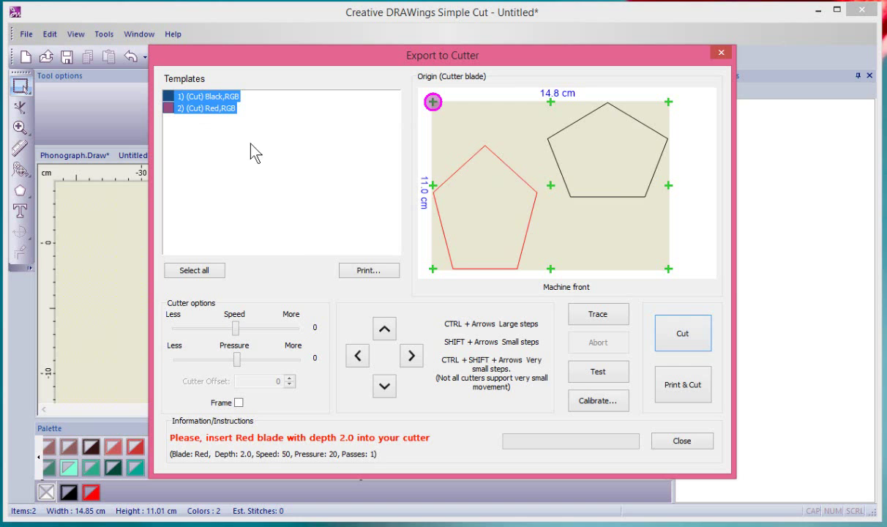
Preview each pentagon template, select both, and add a 15.8 × 12.0 cm cutting frame.
left_click(192, 270)
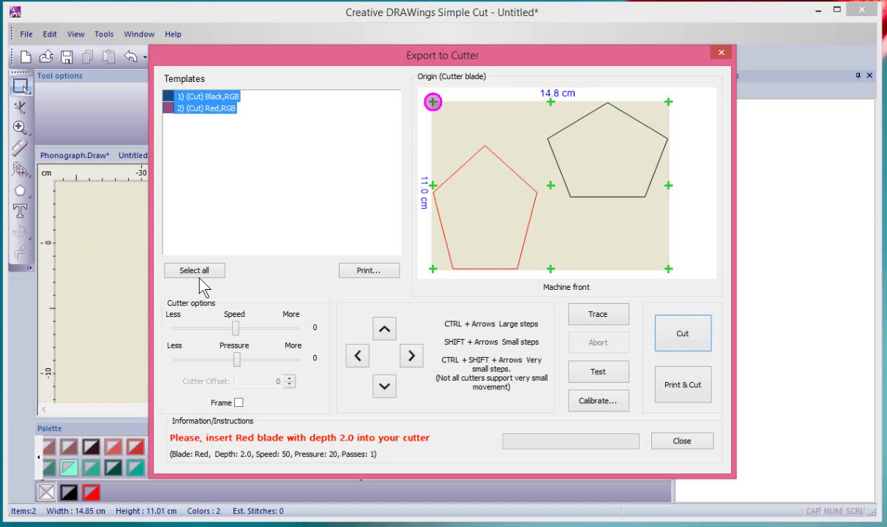
left_click(238, 180)
left_click(219, 97)
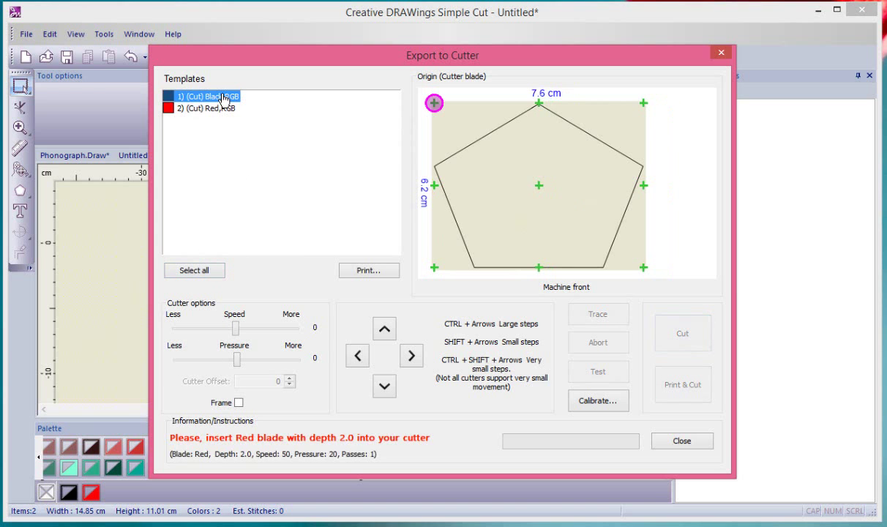
left_click(219, 109)
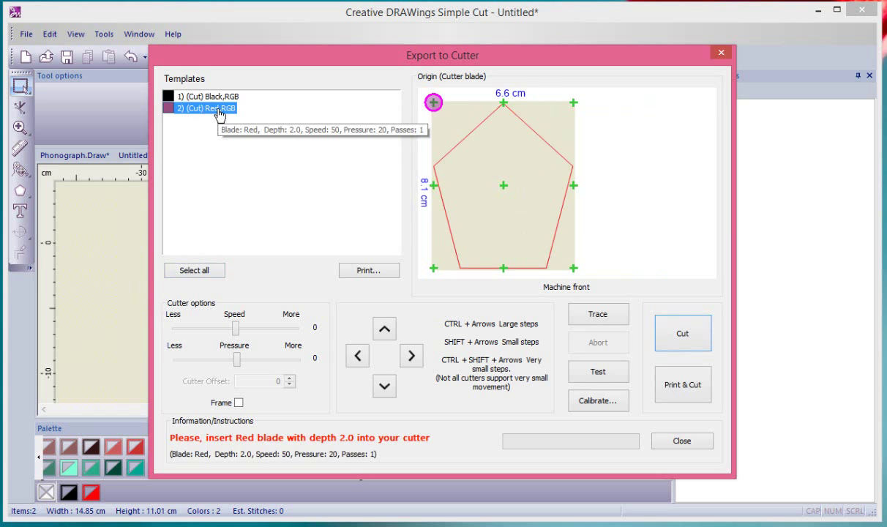
left_click(194, 271)
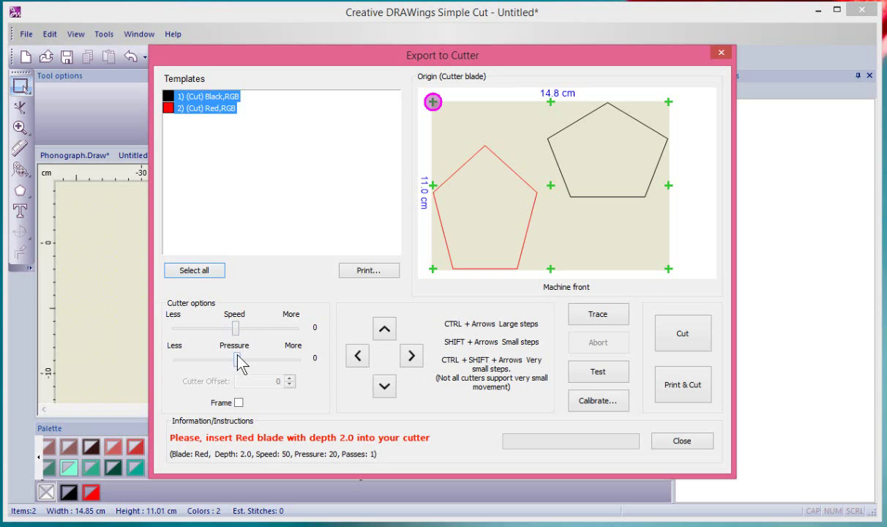
left_click(238, 402)
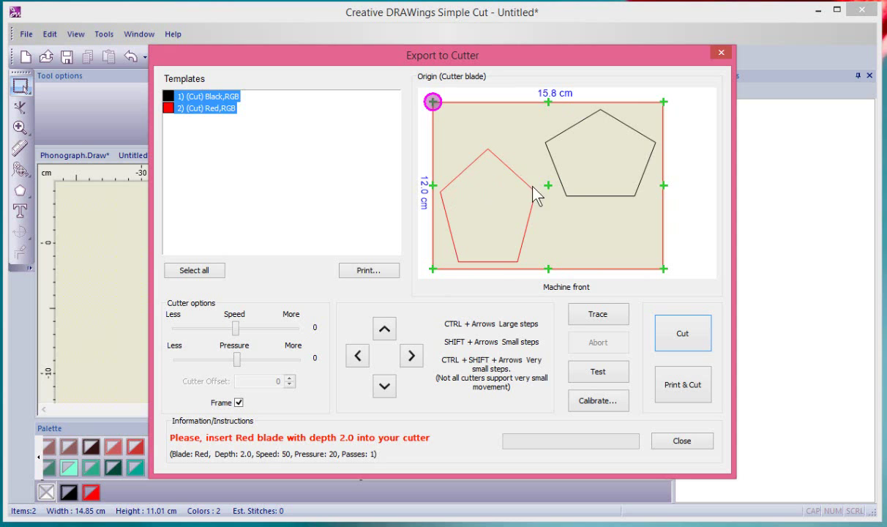
left_click(433, 186)
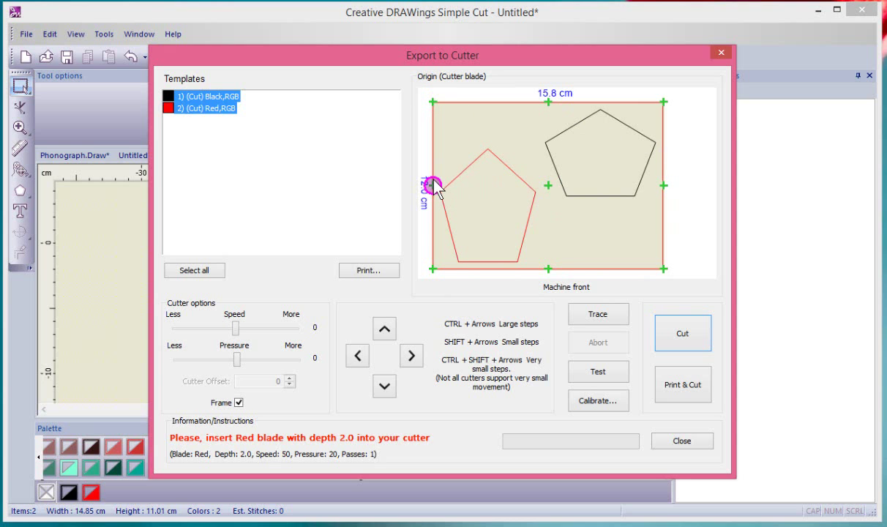
left_click(432, 268)
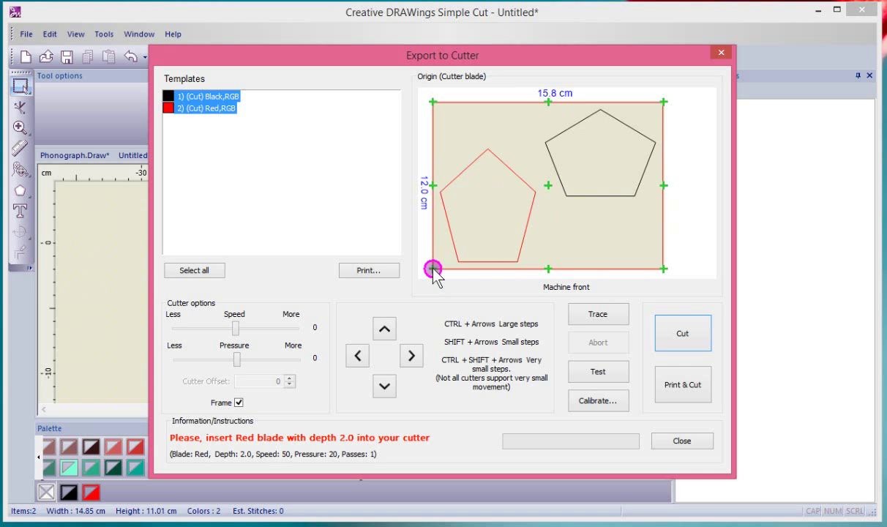
left_click(549, 268)
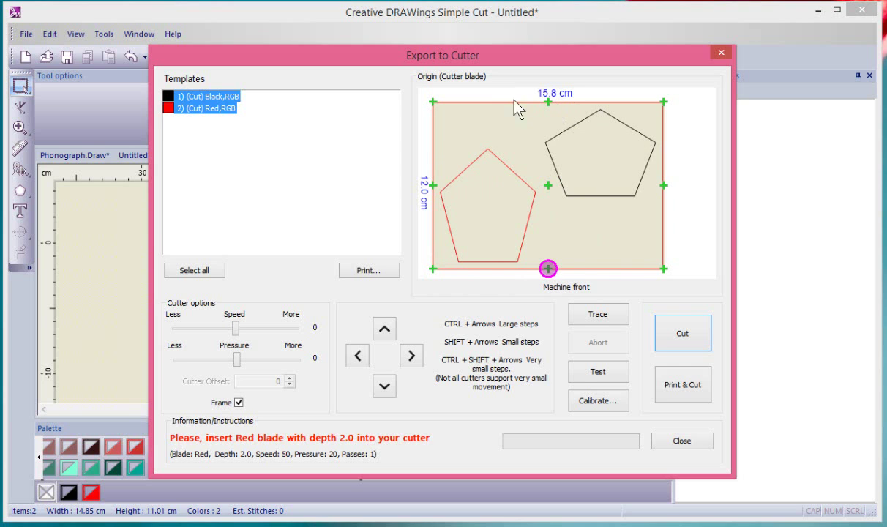
left_click(664, 103)
left_click(549, 185)
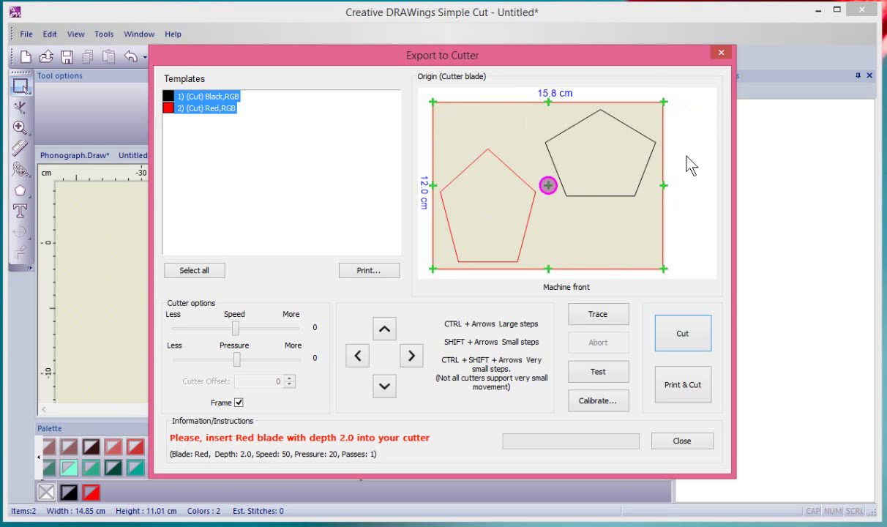
left_click(433, 102)
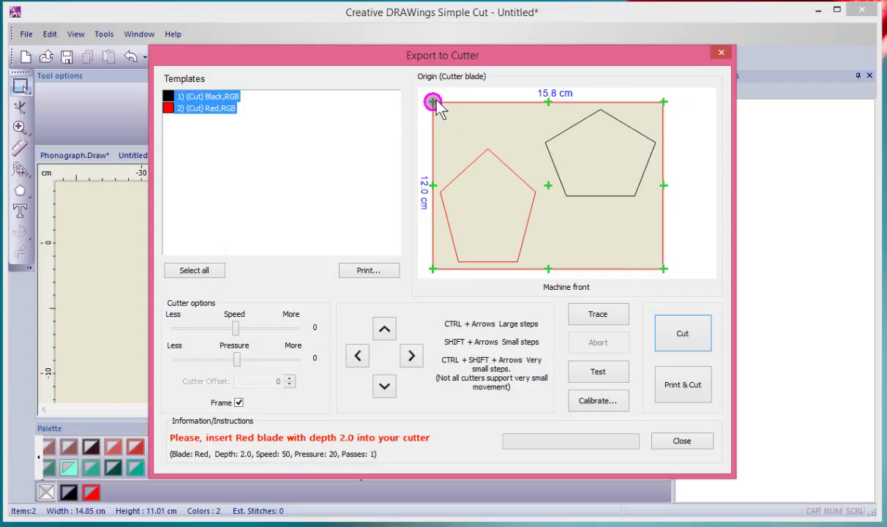
Trace the 15.8 × 12.0 cm frame outline on the cutter and acknowledge Send Completed.
left_click(600, 316)
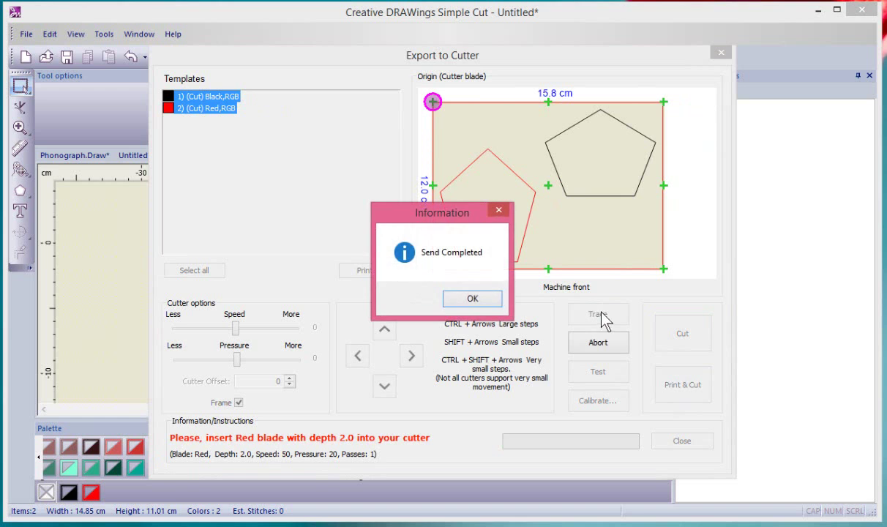
left_click(473, 300)
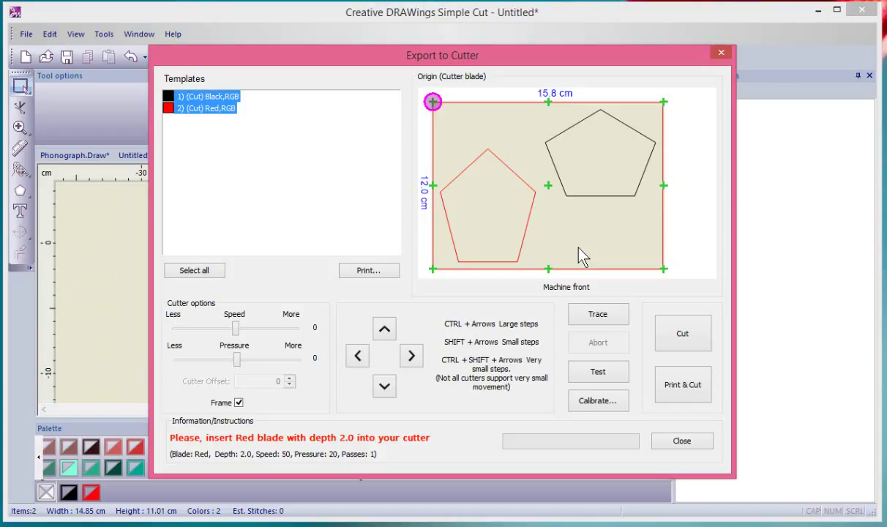
In Test settings, compare several presets, then load Vinyl: speed 50, pressure 20, Red blade, depth 2.0.
left_click(597, 370)
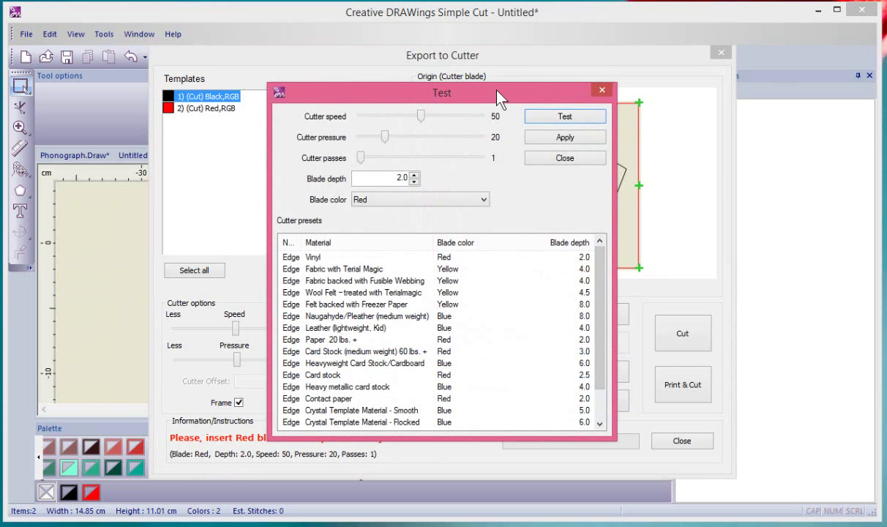
left_click_drag(496, 90, 477, 42)
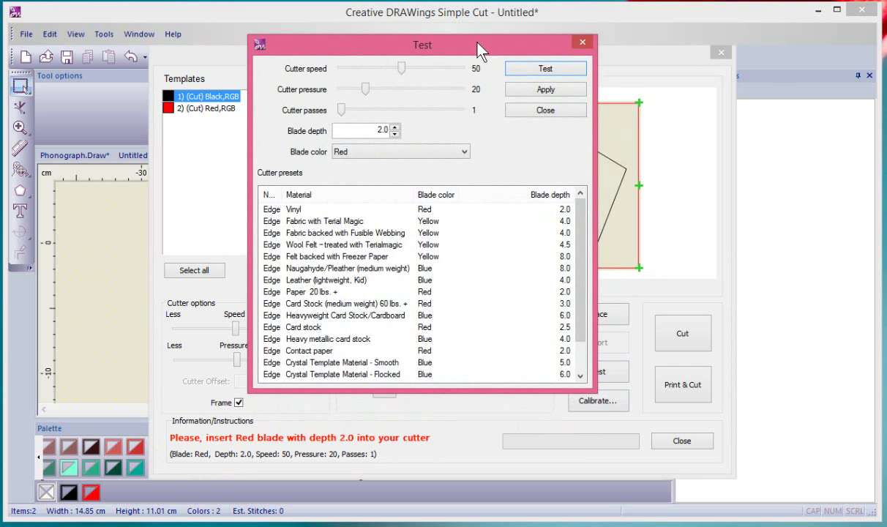
left_click(296, 210)
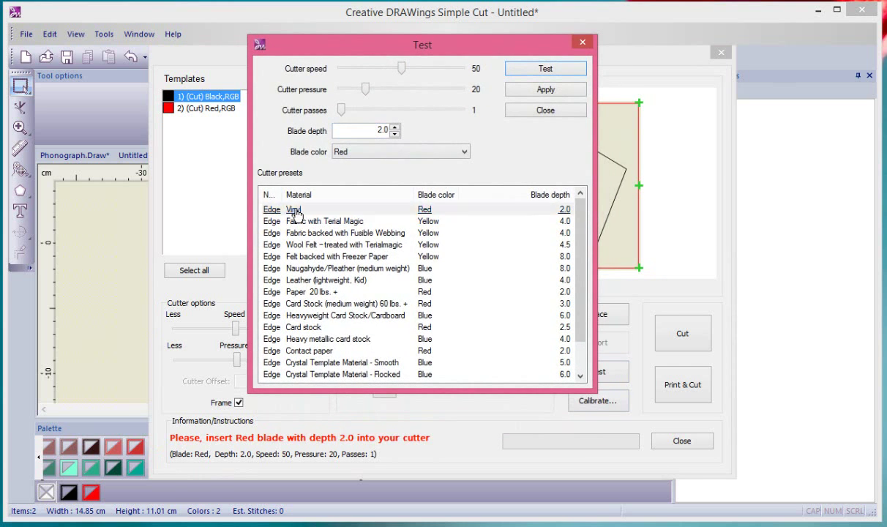
left_click(317, 296)
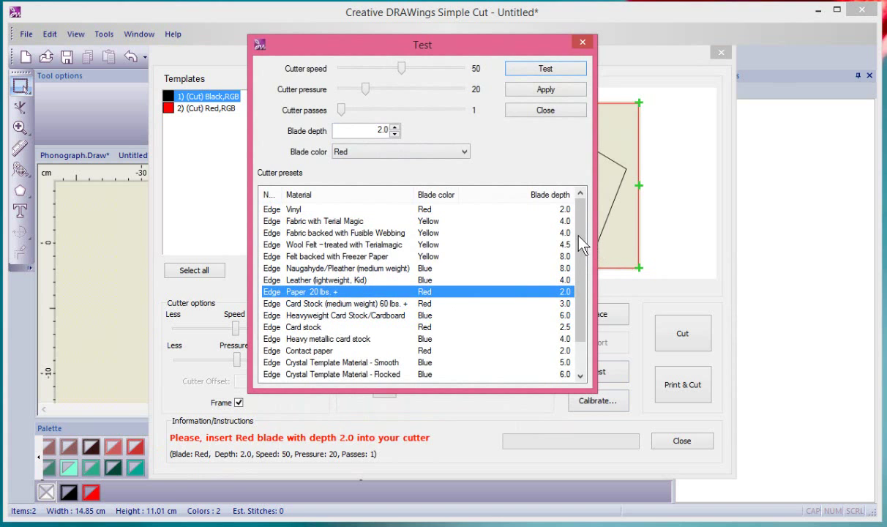
mouse_move(580, 212)
left_mouse_down()
mouse_move(580, 229)
mouse_move(579, 198)
left_mouse_up()
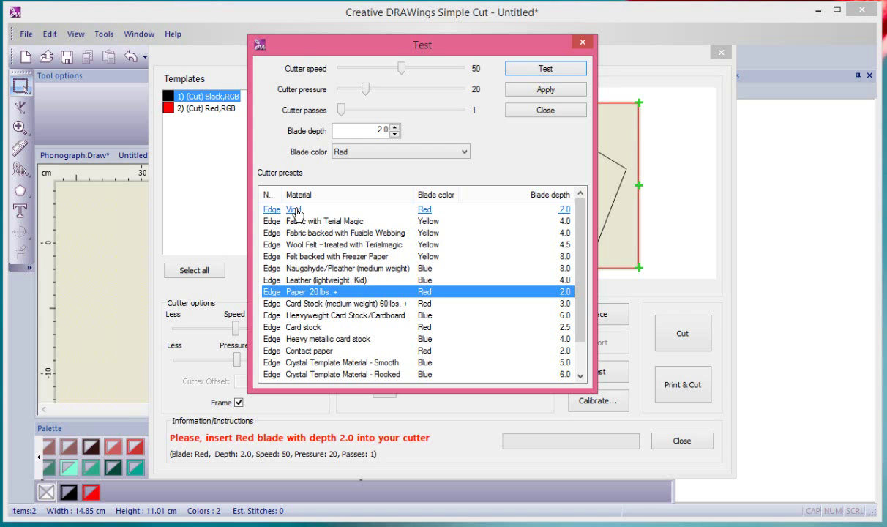
left_click(347, 364)
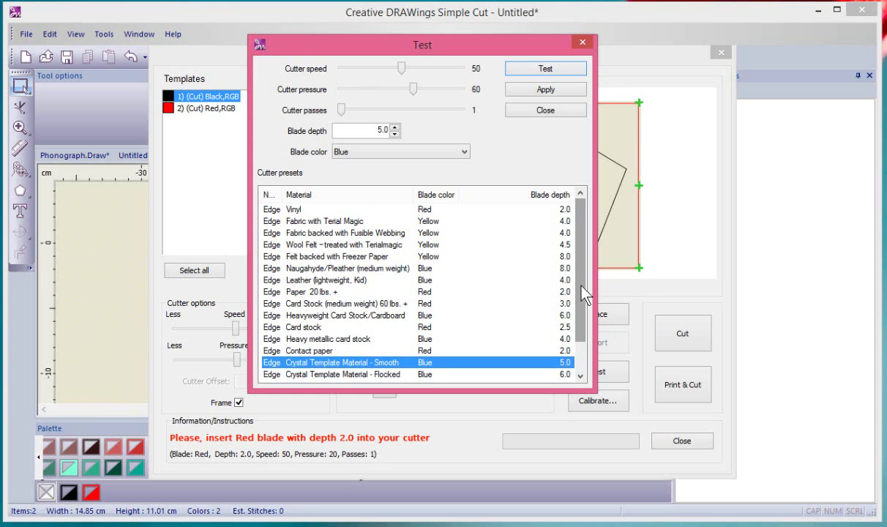
scroll(578, 300, "down", 1)
left_click(301, 375)
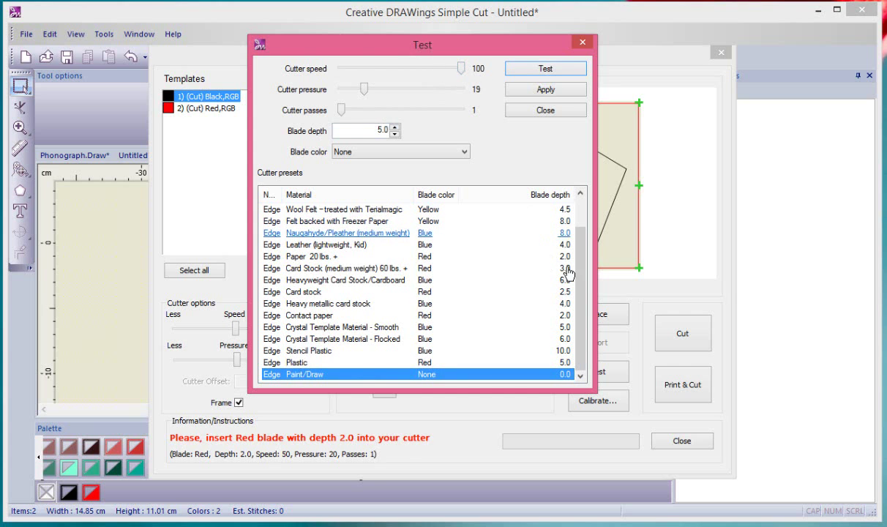
scroll(552, 253, "up", 1)
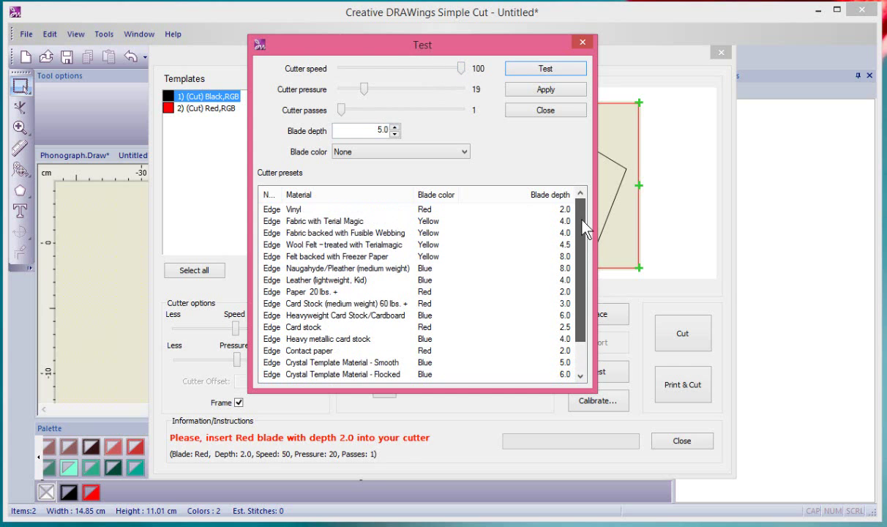
left_click(282, 210)
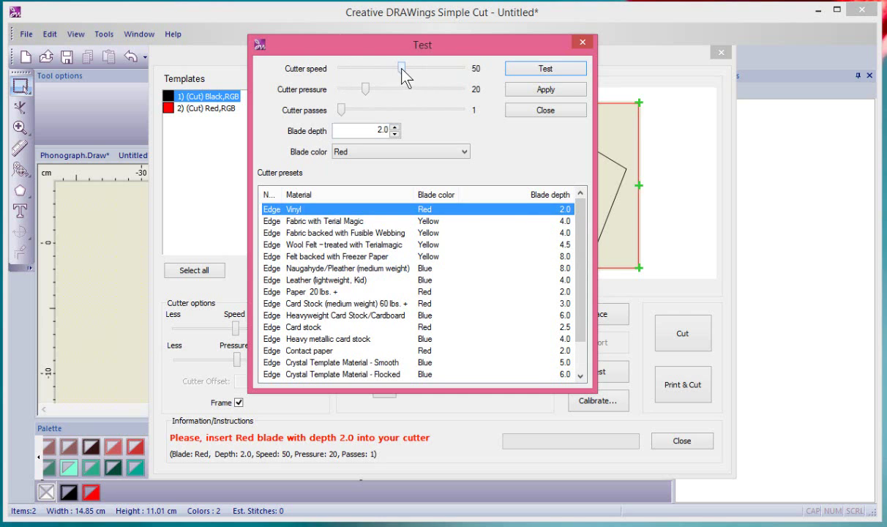
Send a test cut at cutter speed 74, confirm completion, and close the Test dialog.
left_click_drag(402, 69, 432, 70)
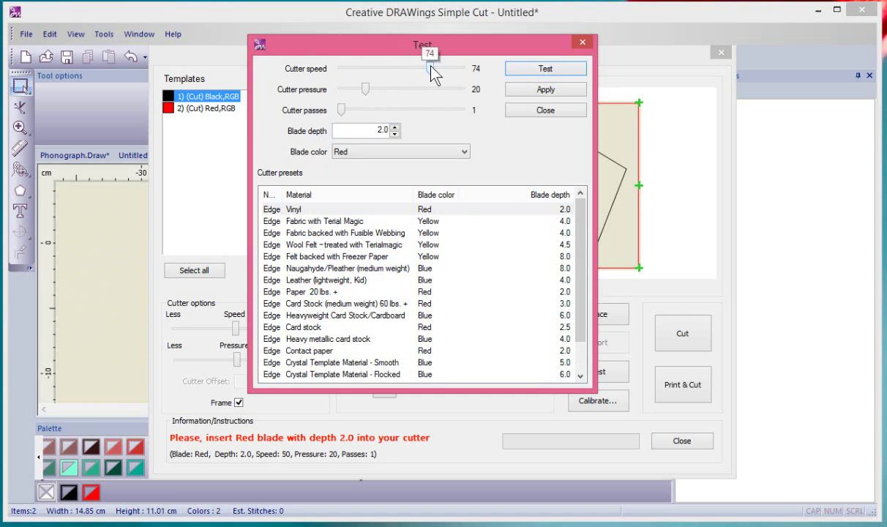
left_click(546, 69)
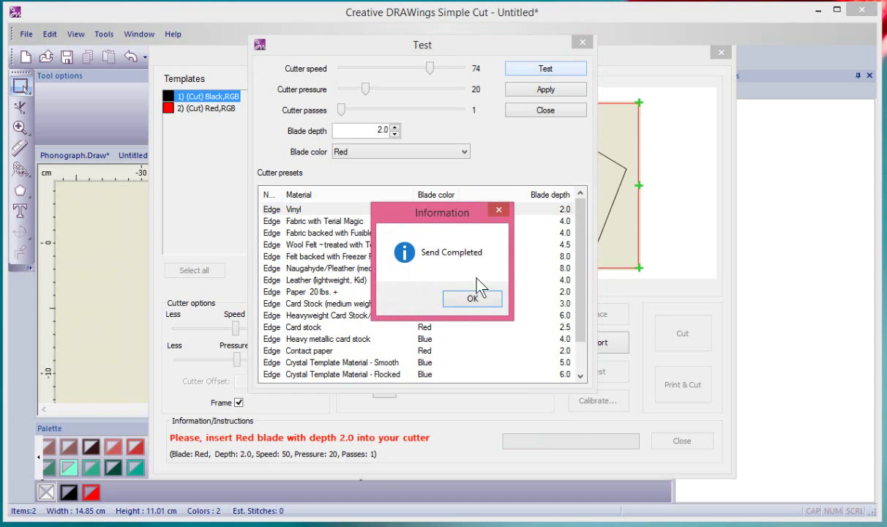
left_click(472, 296)
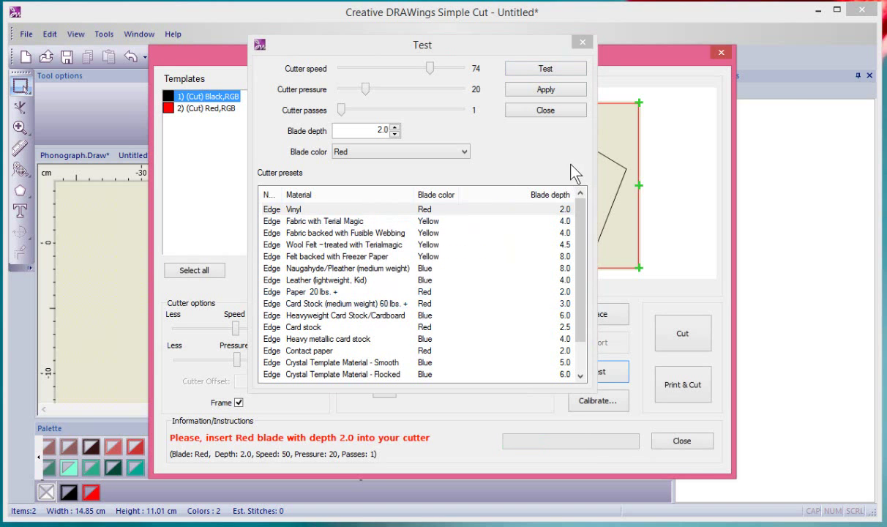
left_click(546, 110)
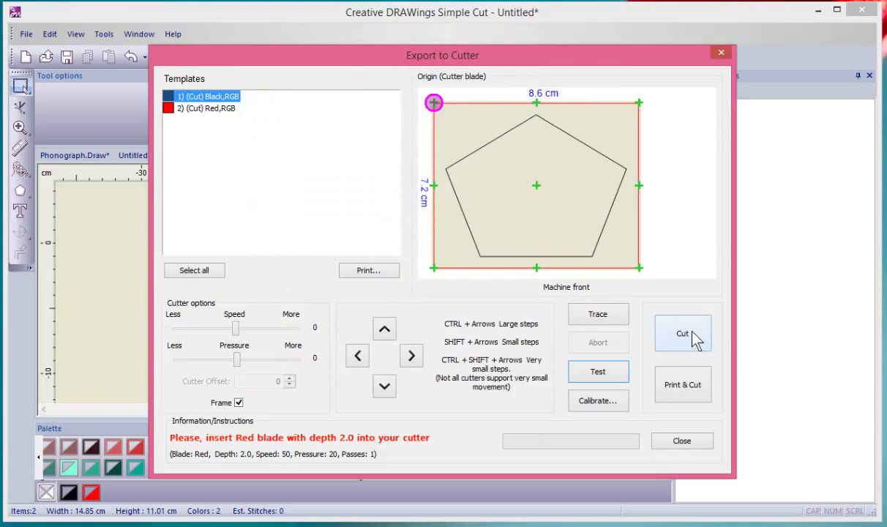
left_click(601, 403)
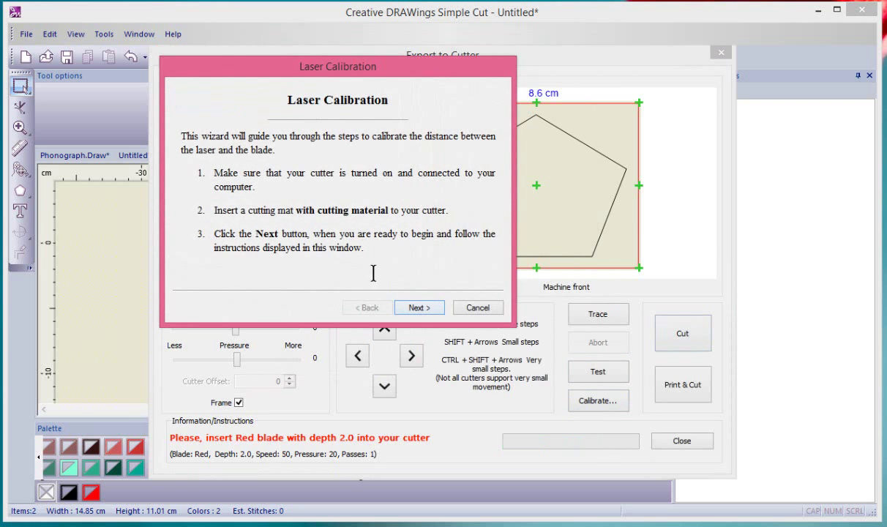
left_click(419, 308)
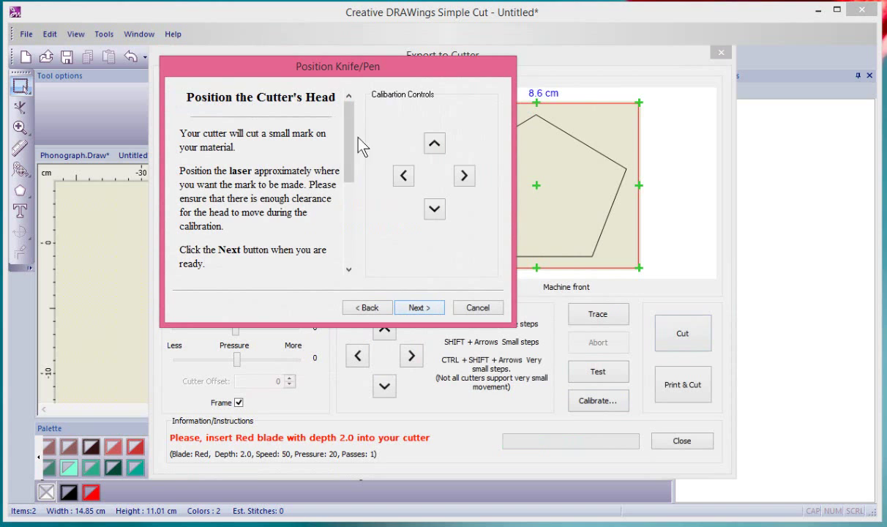
left_click(490, 310)
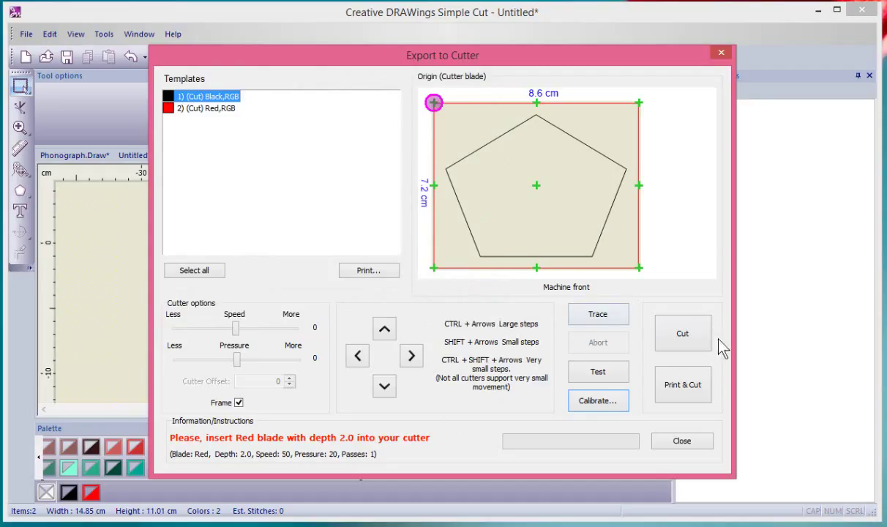
Send the framed pentagon to the cutter and acknowledge the Send Completed message.
left_click(694, 343)
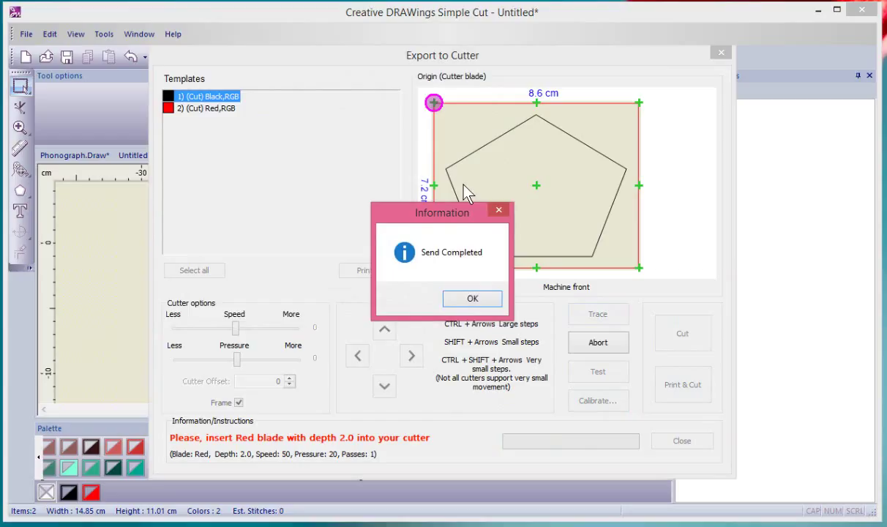
left_click(473, 300)
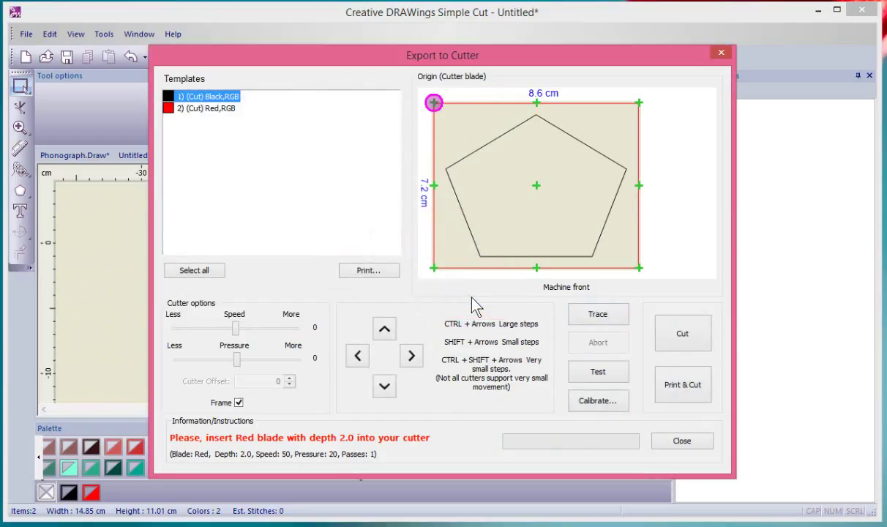